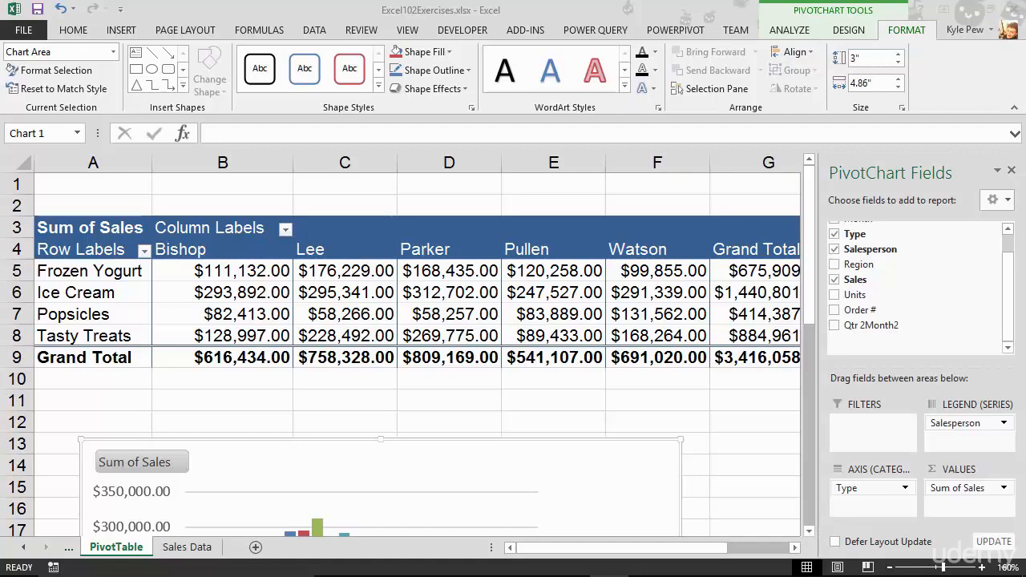
Filter the pivot table's row labels to show only Frozen Yogurt and Popsicles.
{"action": "left_click", "coordinate": [217, 297]}
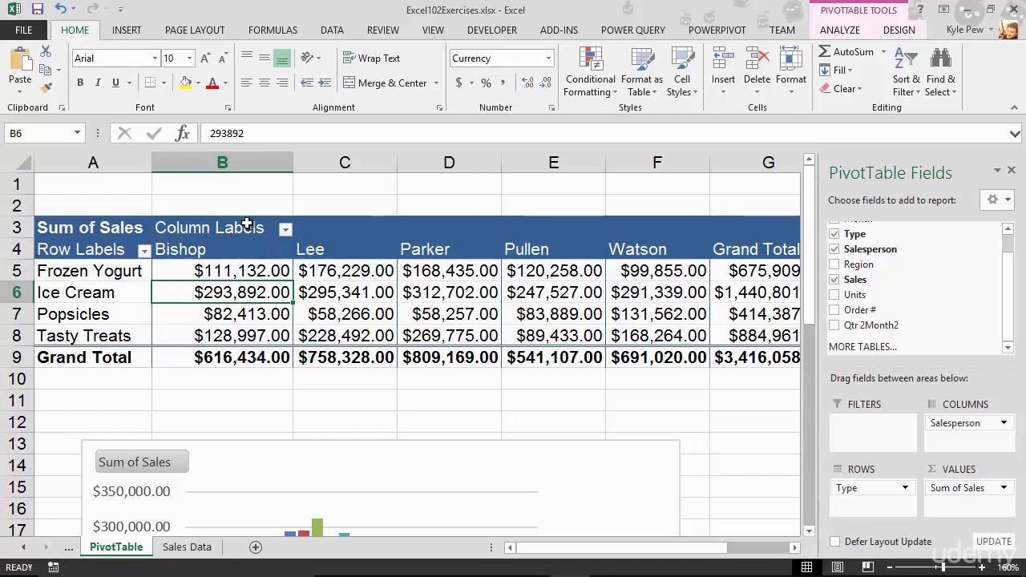
{"action": "left_click", "coordinate": [145, 251]}
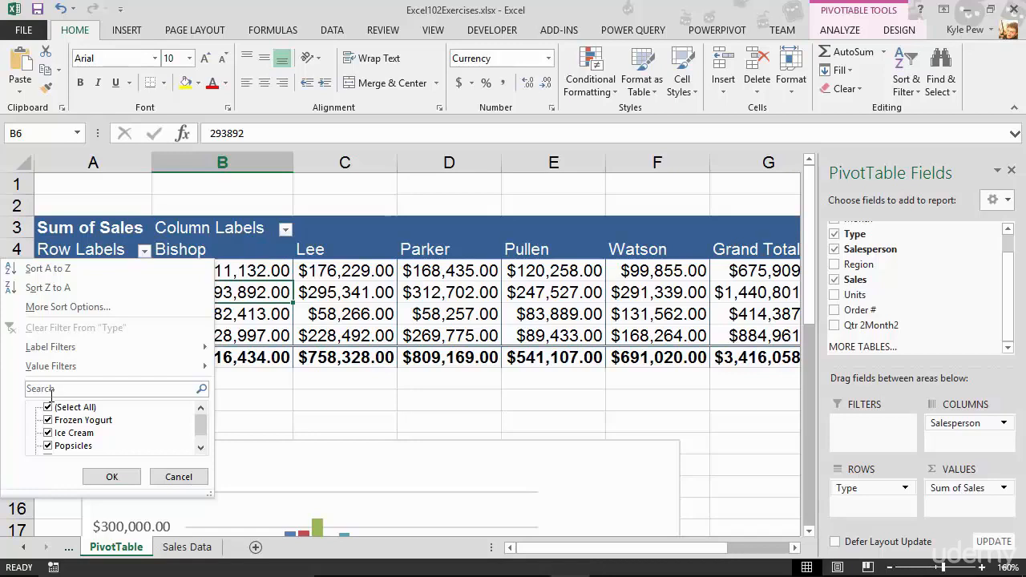
{"action": "left_click", "coordinate": [49, 408]}
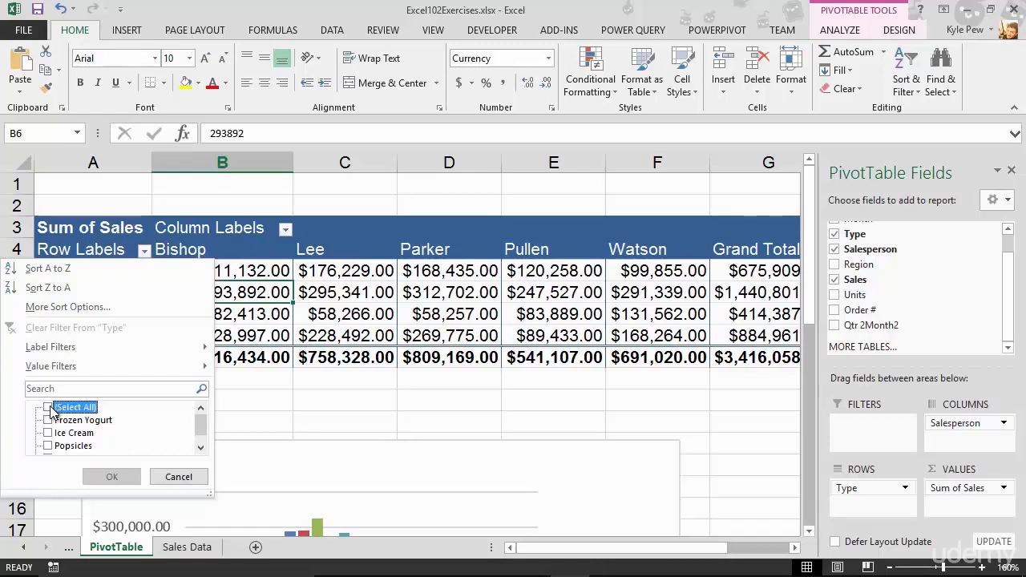
{"action": "scroll", "coordinate": [51, 409], "scroll_direction": "down", "scroll_amount": 1}
{"action": "left_click", "coordinate": [49, 408]}
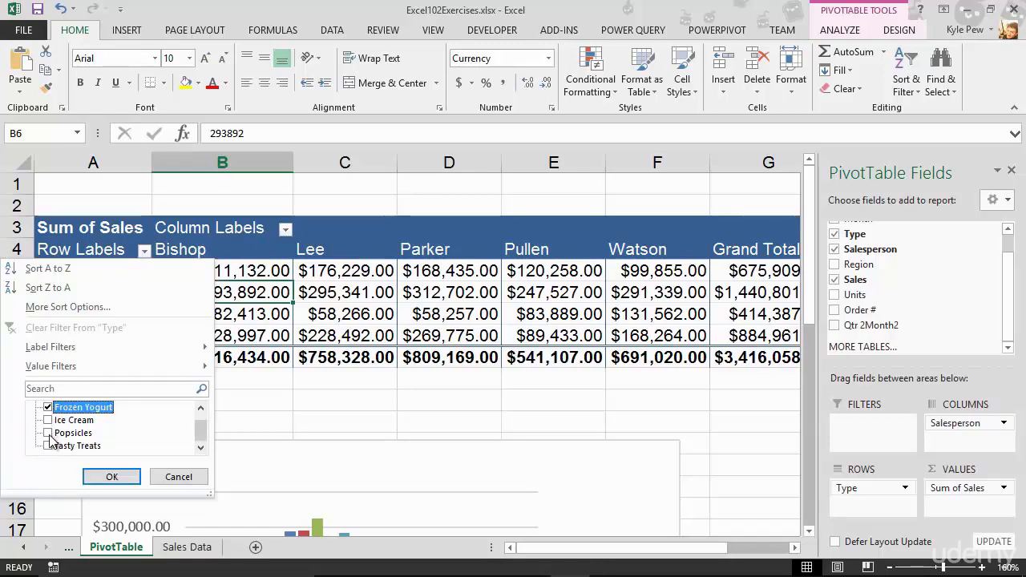
{"action": "left_click", "coordinate": [49, 433]}
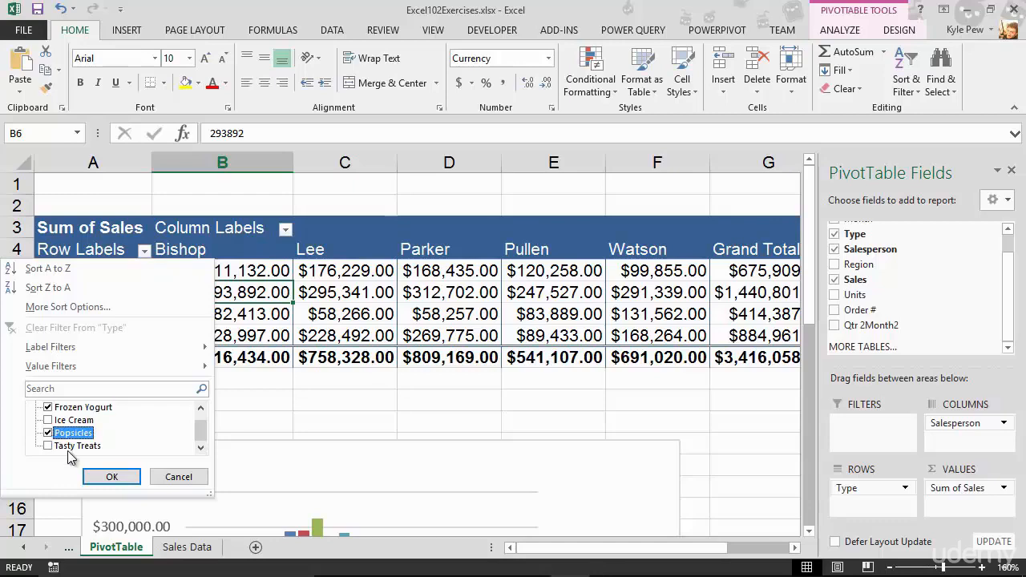
{"action": "left_click", "coordinate": [110, 477]}
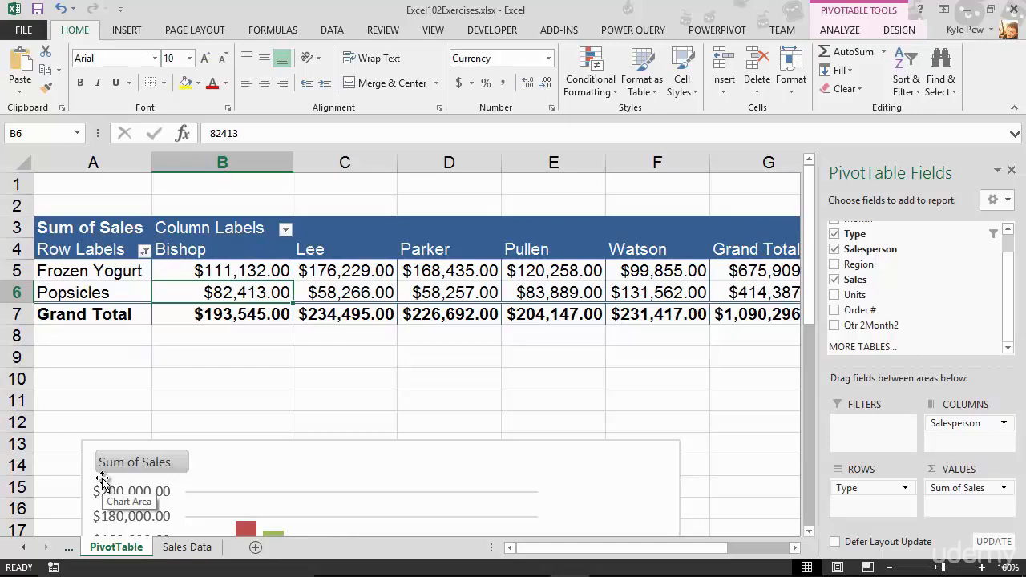
Review the pivot chart's columns and reposition the chart below the pivot table with its top edge at about row 12.
{"action": "left_click_drag", "start_coordinate": [222, 456], "coordinate": [195, 305]}
{"action": "scroll", "coordinate": [195, 305], "scroll_direction": "down", "scroll_amount": 3}
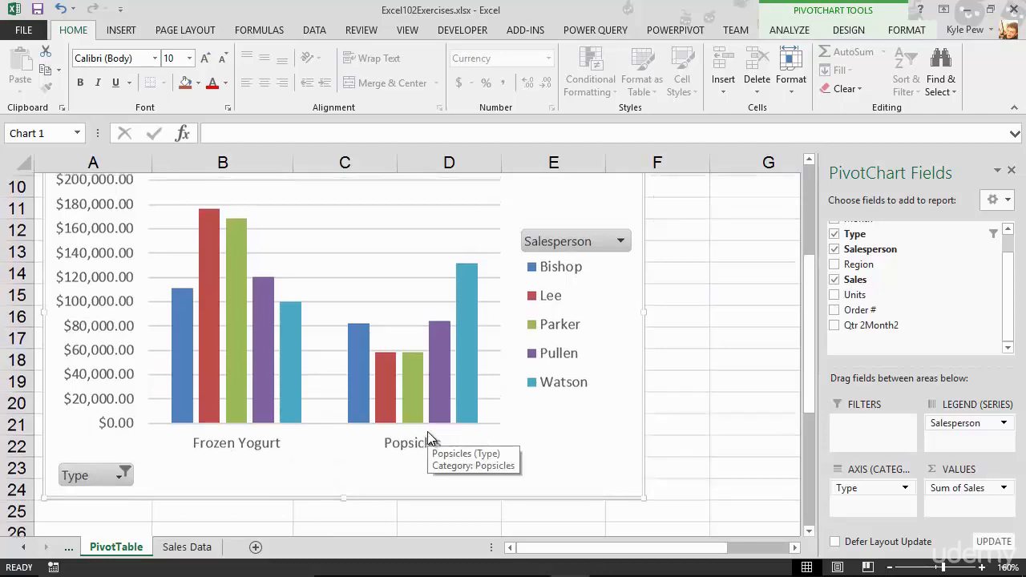
{"action": "scroll", "coordinate": [428, 431], "scroll_direction": "up", "scroll_amount": 3}
{"action": "left_click_drag", "start_coordinate": [246, 345], "coordinate": [240, 452]}
Filter the pivot table's column labels to only the first two salespeople and check the pivot chart.
{"action": "left_click", "coordinate": [285, 231]}
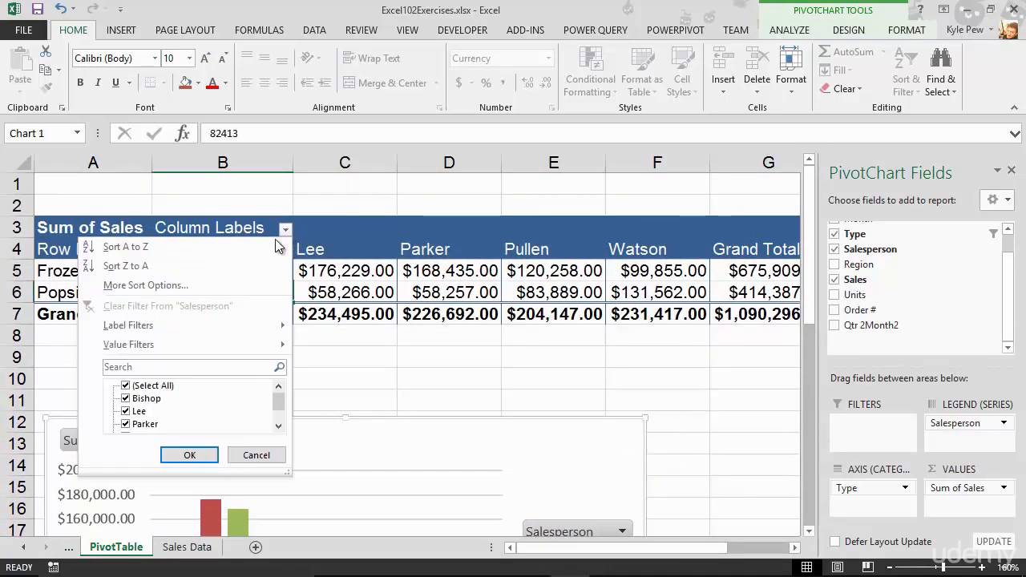
{"action": "left_click", "coordinate": [125, 385]}
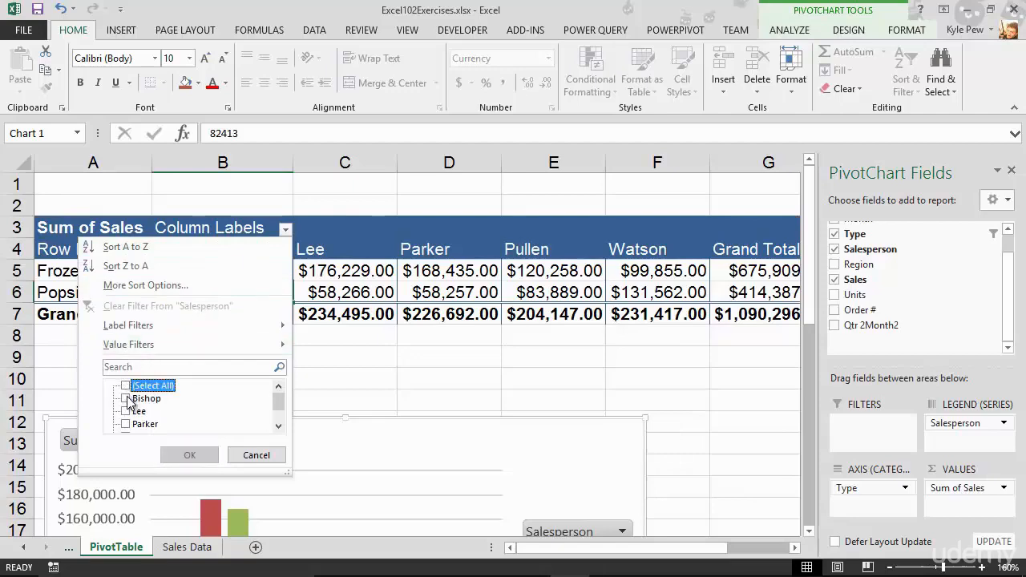
{"action": "left_click", "coordinate": [125, 398]}
{"action": "left_click", "coordinate": [127, 412]}
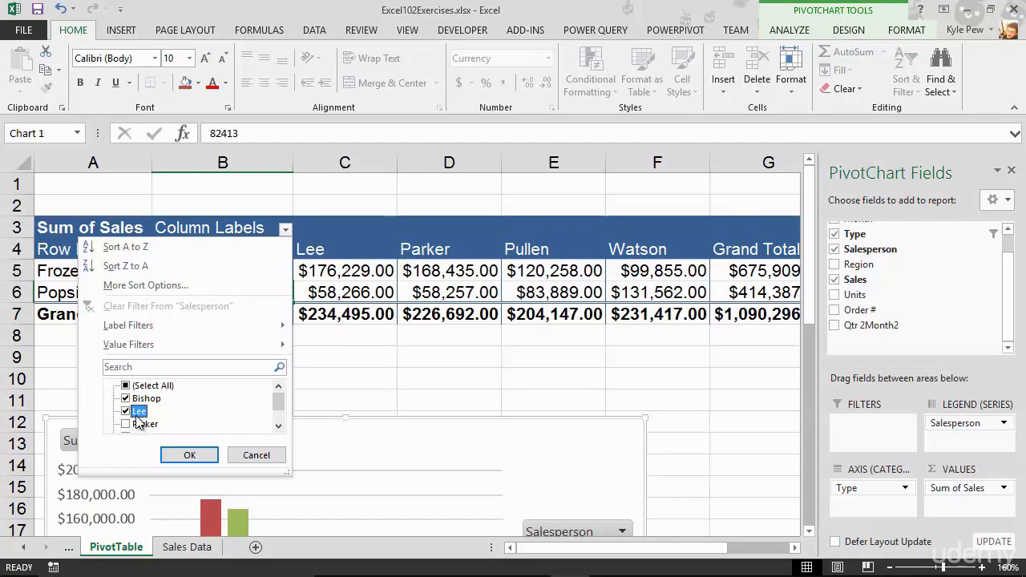
{"action": "left_click", "coordinate": [188, 454]}
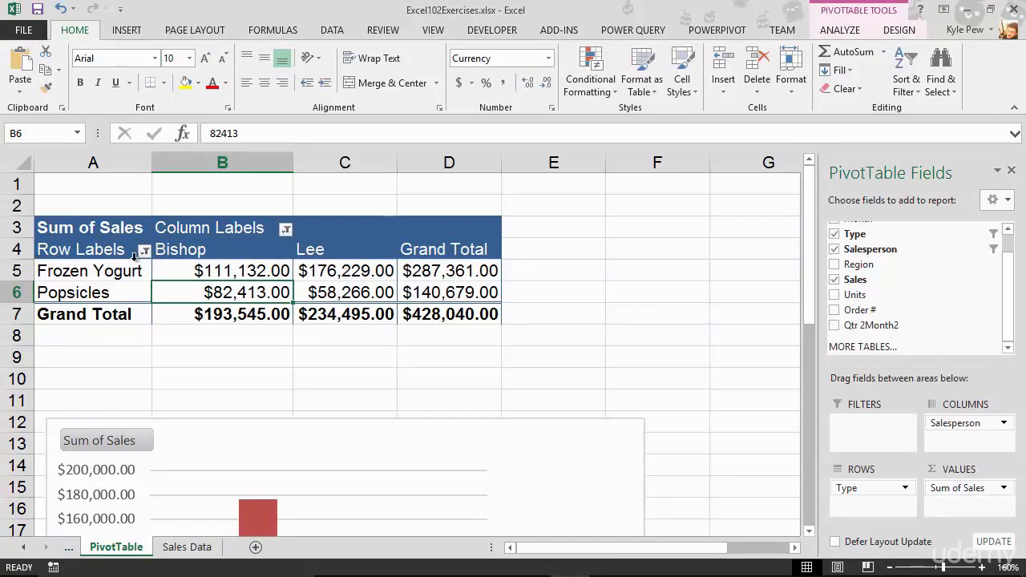
{"action": "scroll", "coordinate": [335, 329], "scroll_direction": "down", "scroll_amount": 2}
{"action": "scroll", "coordinate": [334, 329], "scroll_direction": "down", "scroll_amount": 3}
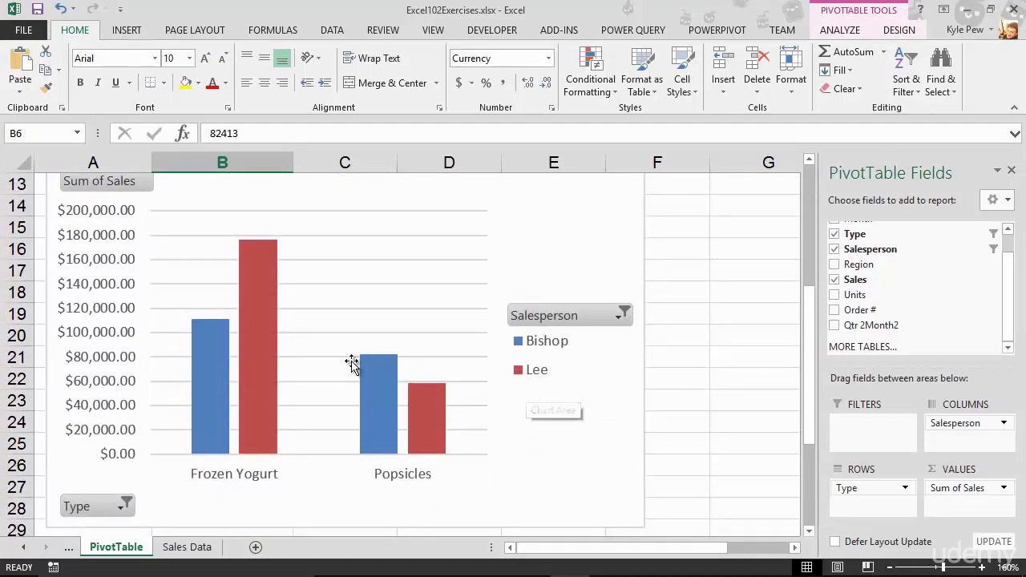
Add the Month field to the pivot table as a report filter.
{"action": "scroll", "coordinate": [351, 362], "scroll_direction": "up", "scroll_amount": 5}
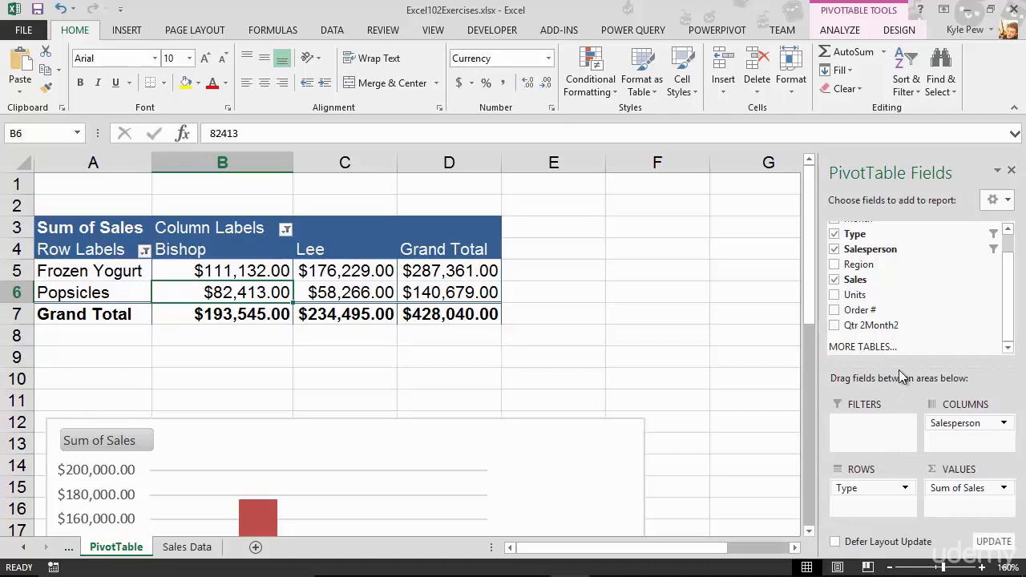
{"action": "scroll", "coordinate": [928, 329], "scroll_direction": "up", "scroll_amount": 1}
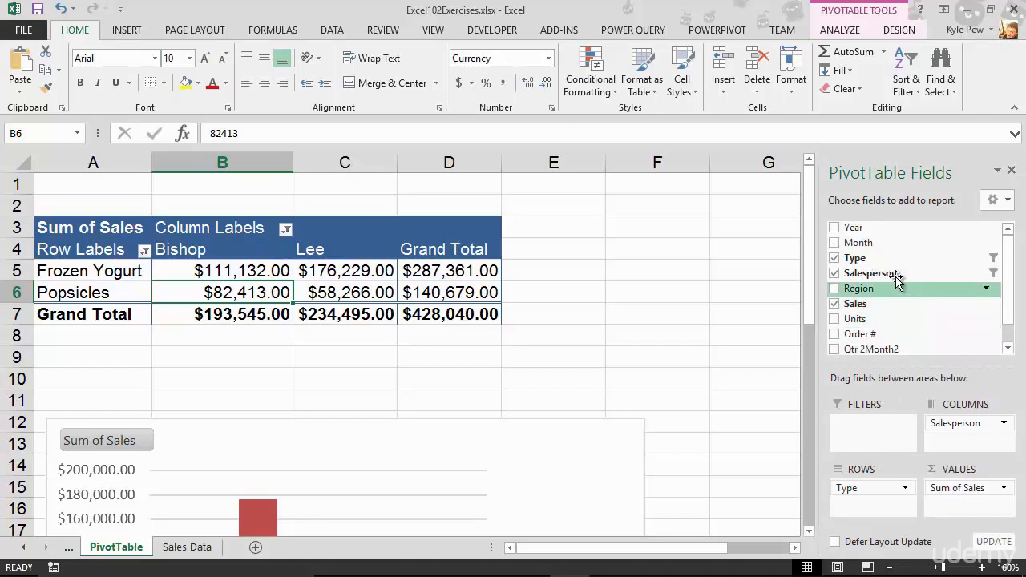
{"action": "left_click_drag", "start_coordinate": [866, 247], "coordinate": [869, 423]}
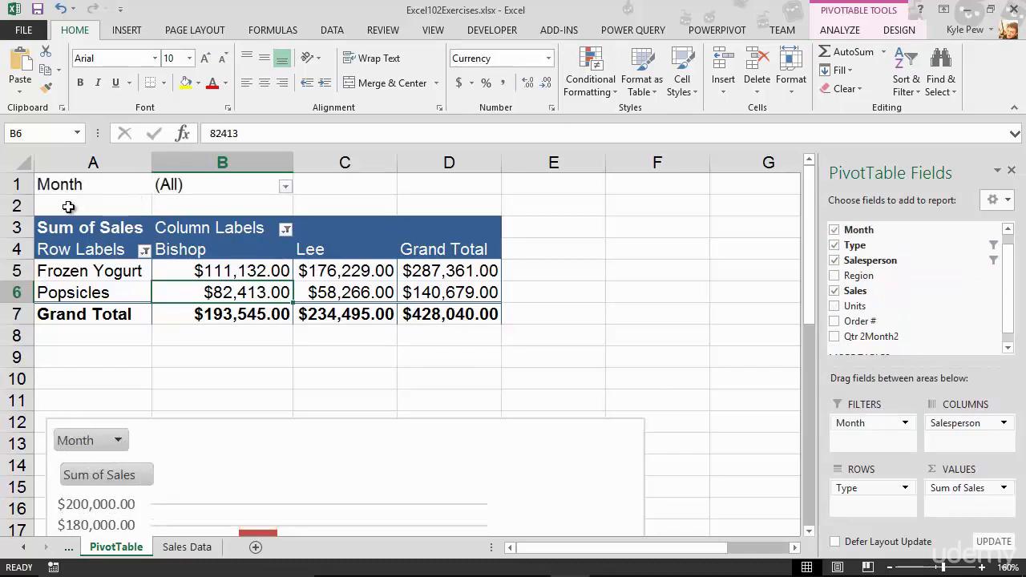
Enlarge the Month filter list, filter the report to April and check the pivot chart.
{"action": "left_click", "coordinate": [287, 186]}
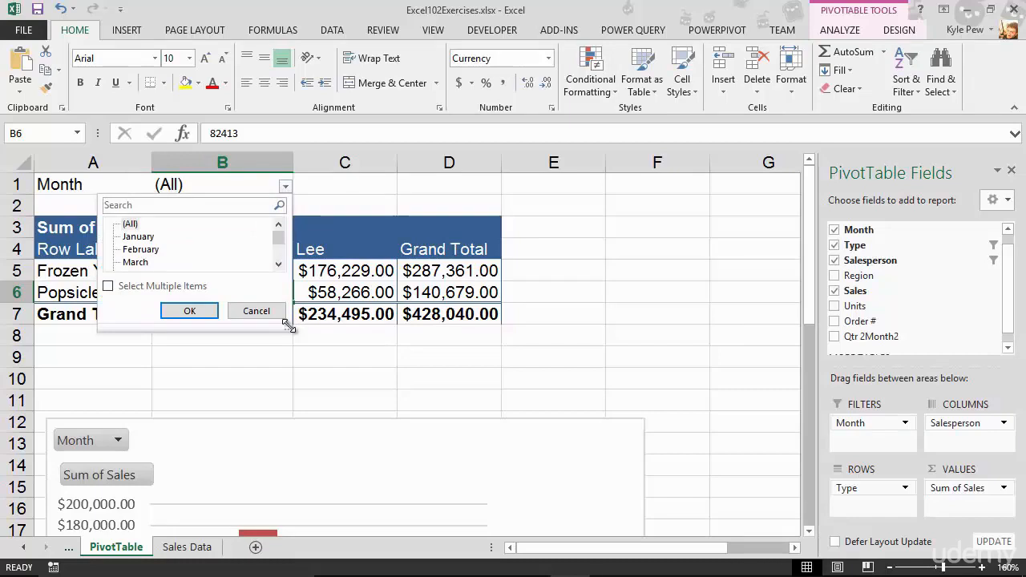
{"action": "left_click_drag", "start_coordinate": [287, 325], "coordinate": [327, 479]}
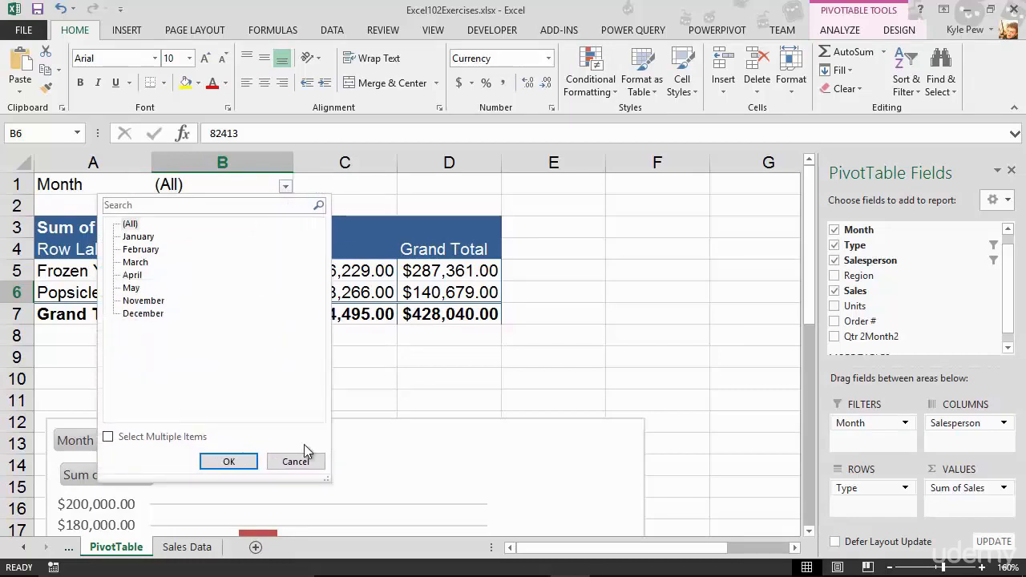
{"action": "left_click", "coordinate": [132, 276]}
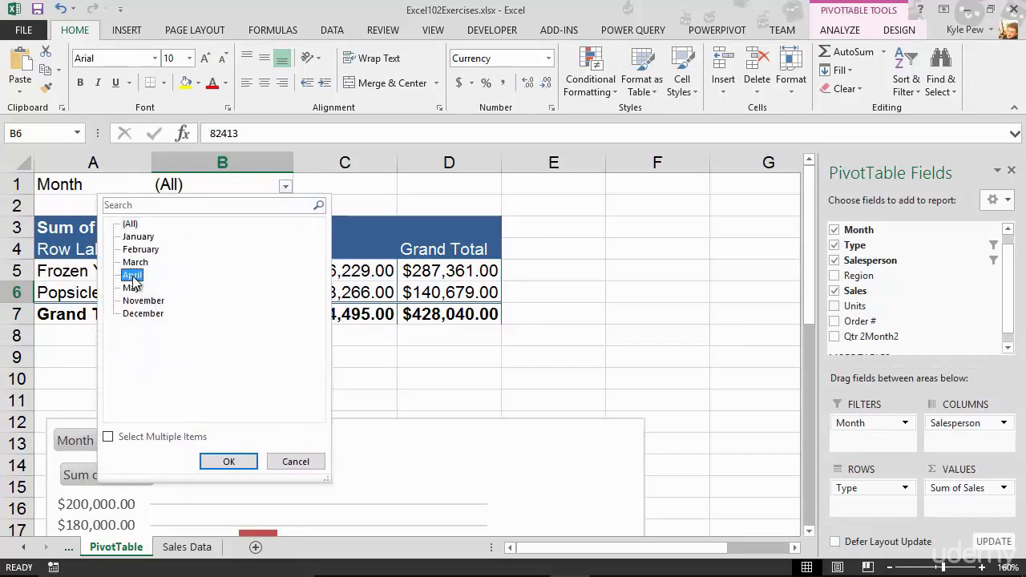
{"action": "left_click", "coordinate": [229, 464]}
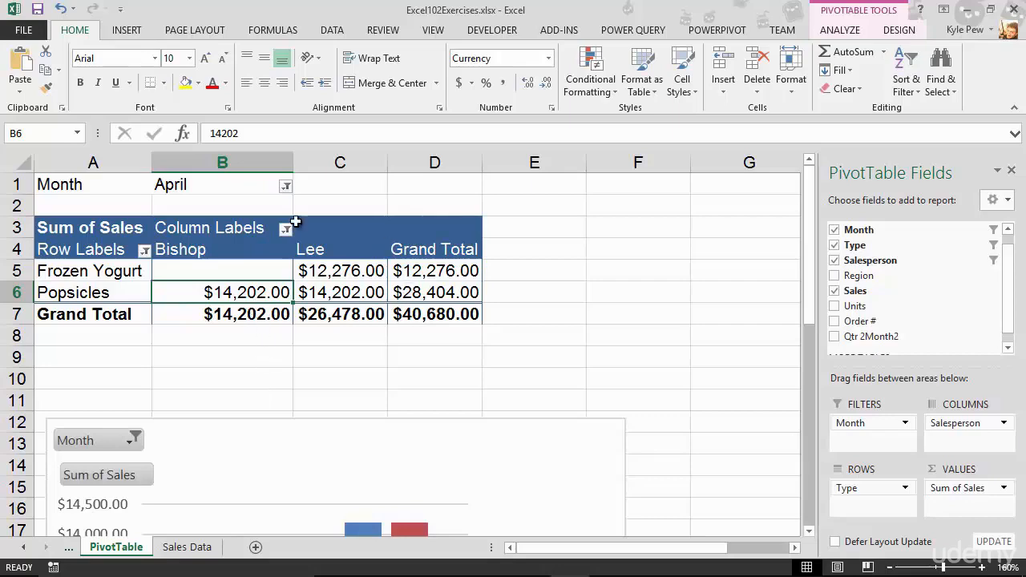
{"action": "scroll", "coordinate": [398, 376], "scroll_direction": "down", "scroll_amount": 4}
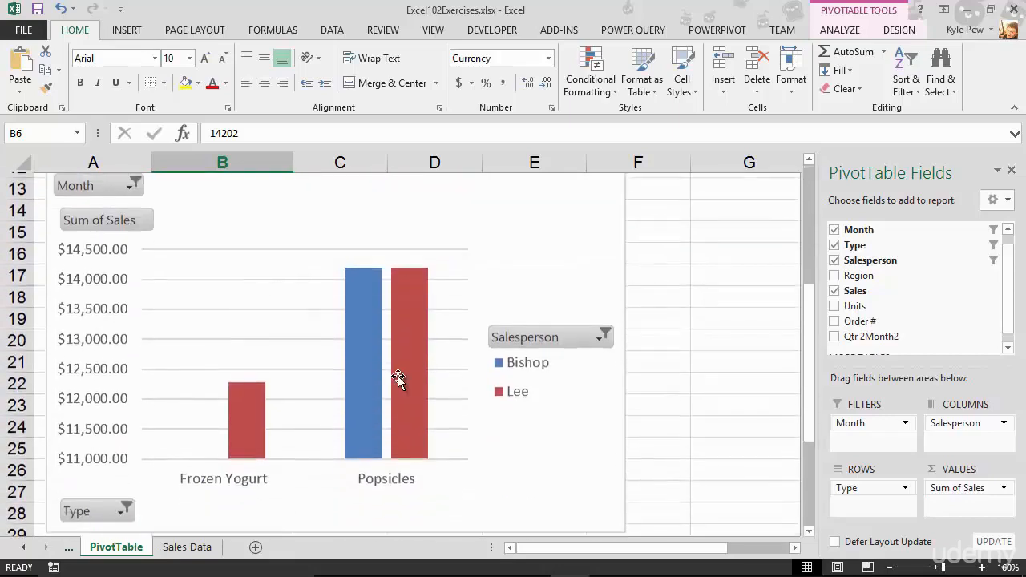
Switch the Month report filter to March.
{"action": "scroll", "coordinate": [398, 376], "scroll_direction": "up", "scroll_amount": 4}
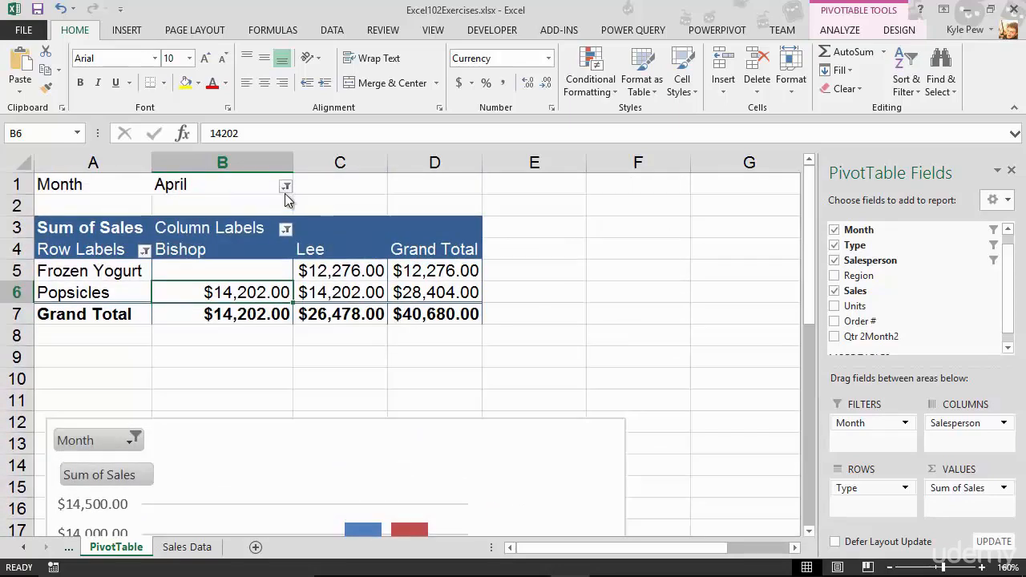
{"action": "left_click", "coordinate": [285, 187]}
{"action": "left_click", "coordinate": [136, 262]}
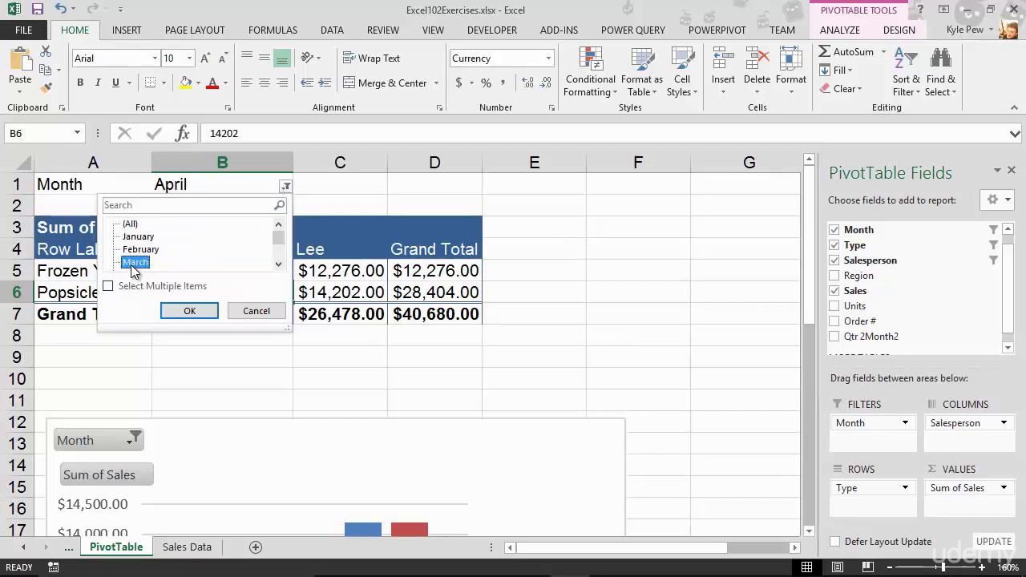
{"action": "left_click", "coordinate": [201, 313]}
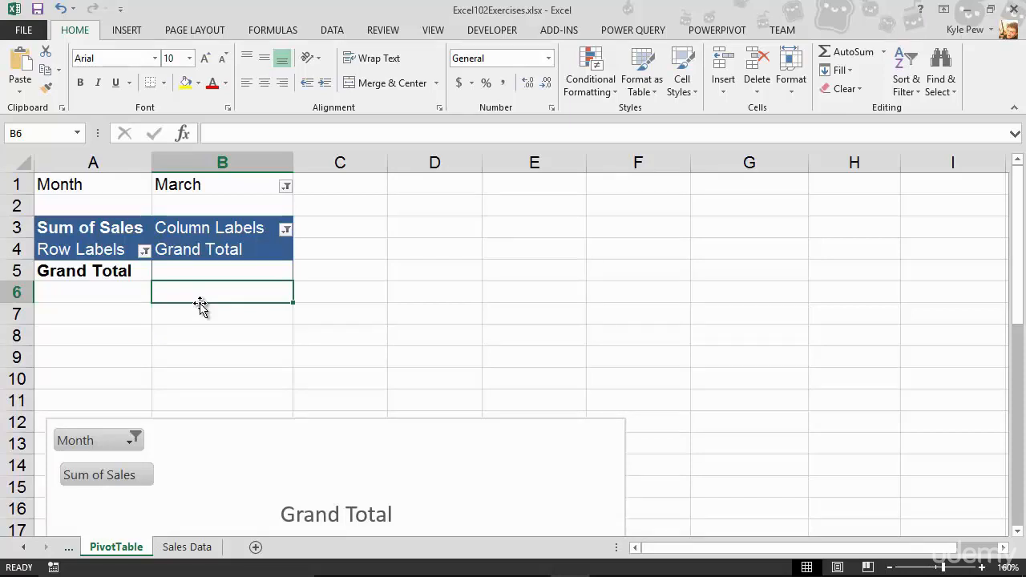
Set the Month report filter to January.
{"action": "left_click", "coordinate": [286, 187]}
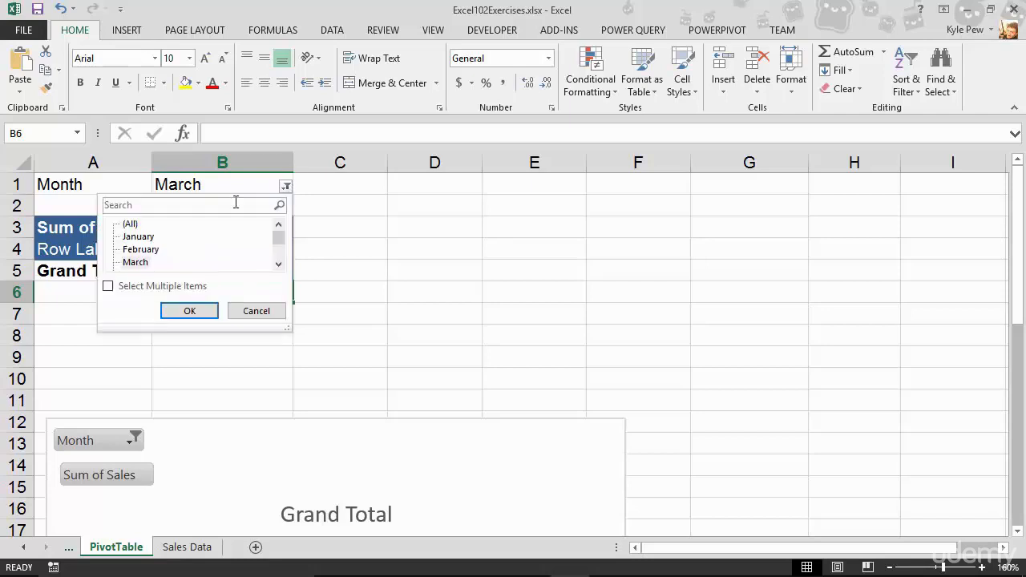
{"action": "left_click", "coordinate": [142, 237]}
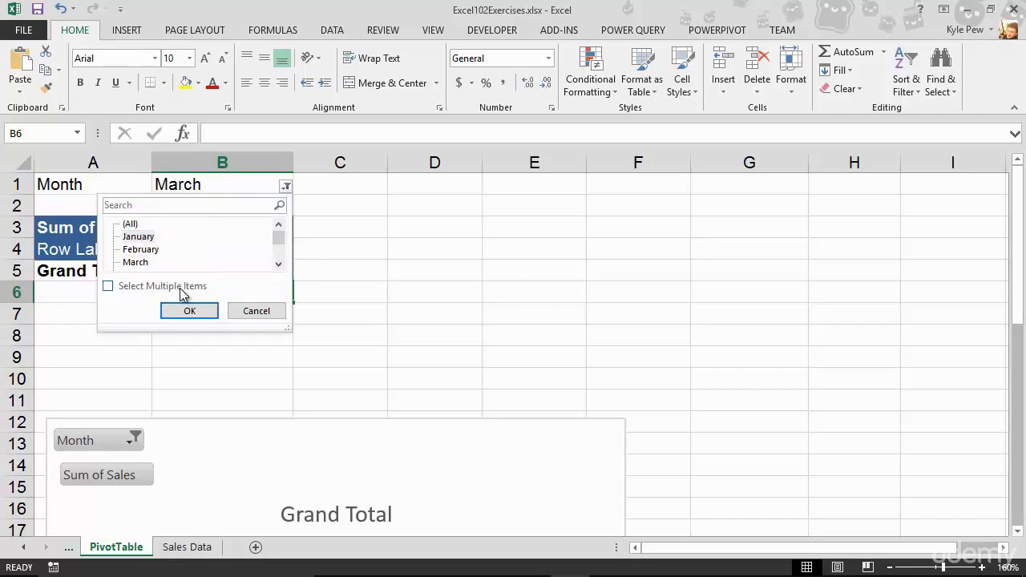
{"action": "left_click", "coordinate": [191, 311]}
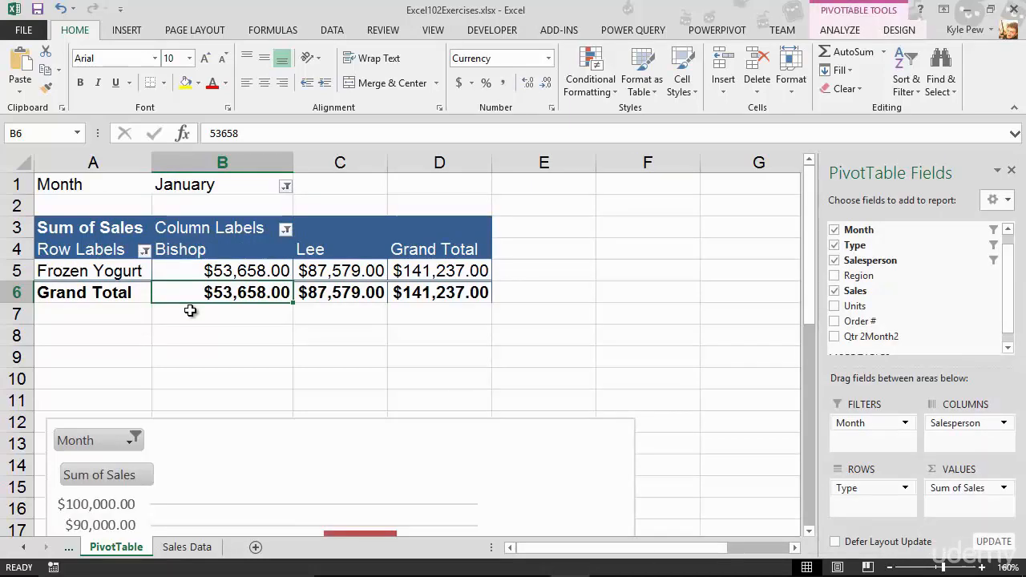